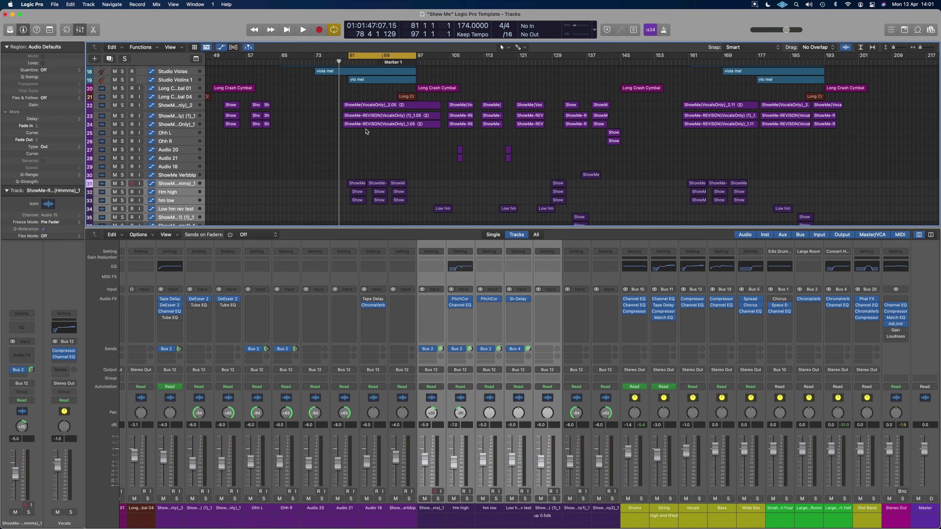
- Play the cycled section as a full mix and again with only the Vocals bus soloed
key(space)
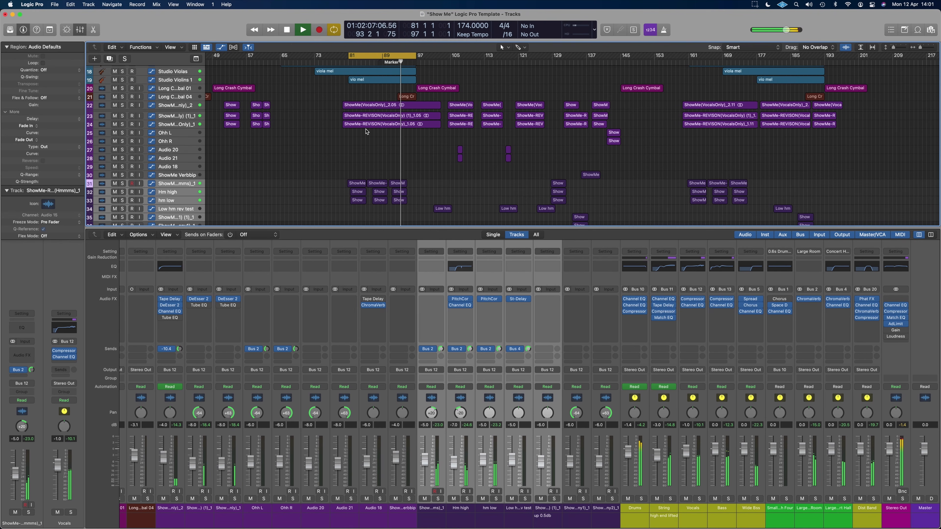
key(space)
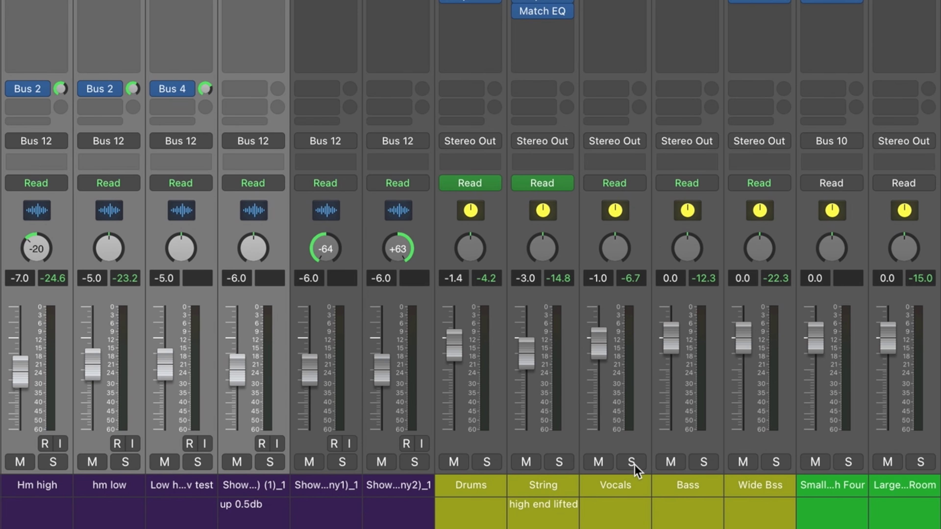
click(699, 498)
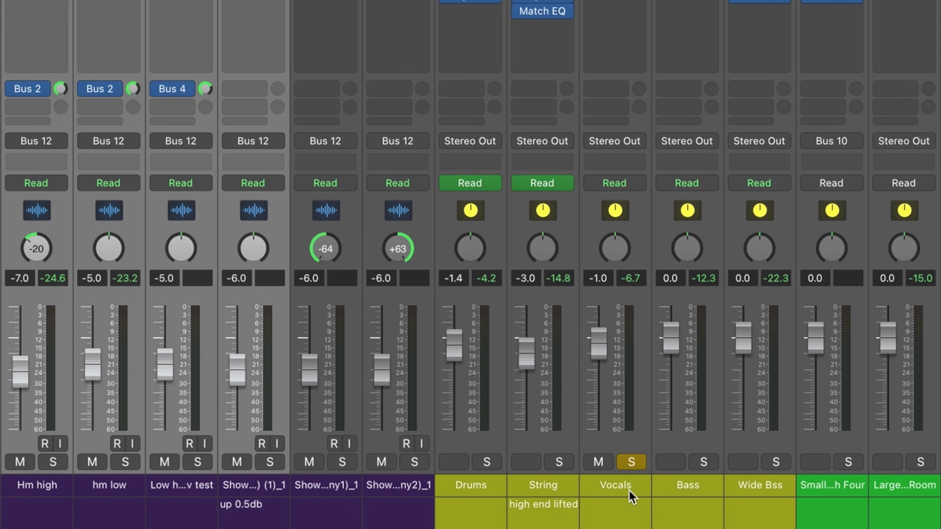
key(space)
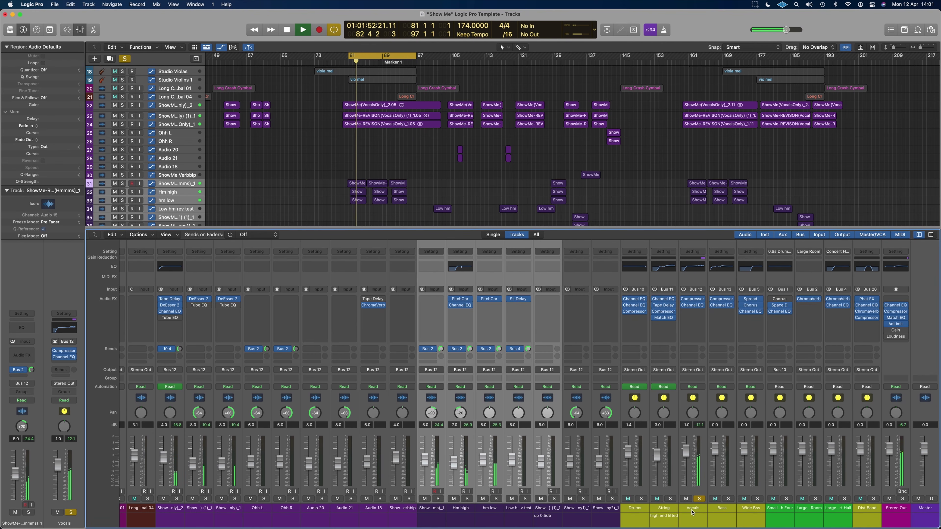
key(space)
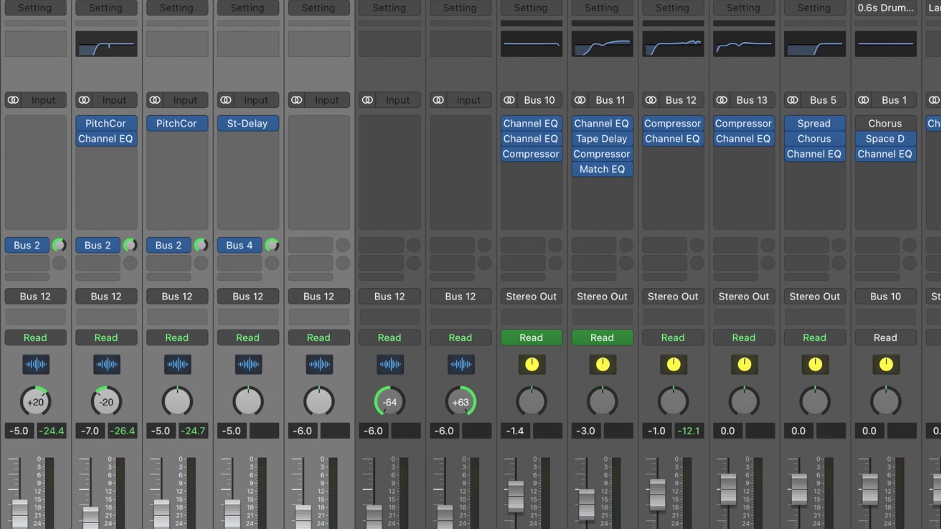
- Insert a stereo Mu plug-in below the Channel EQ on the Vocals bus
mouse_move(694, 305)
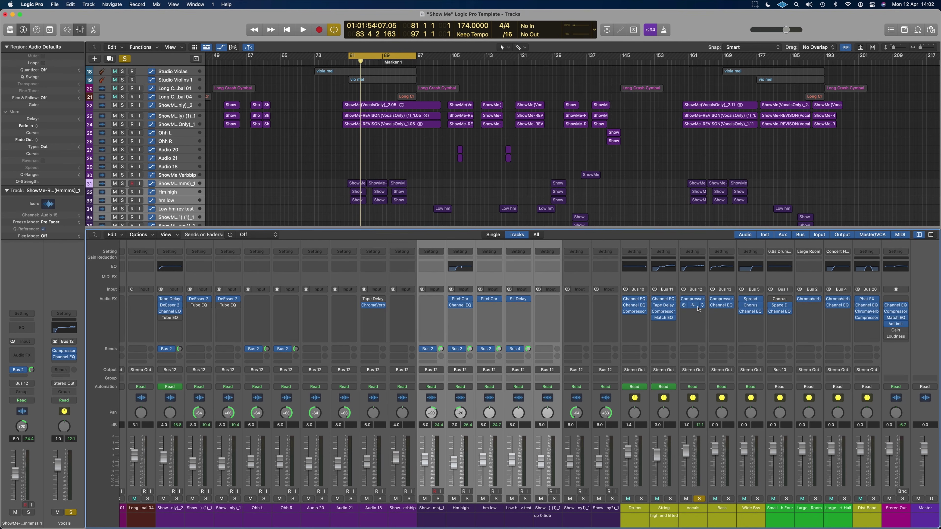
click(699, 311)
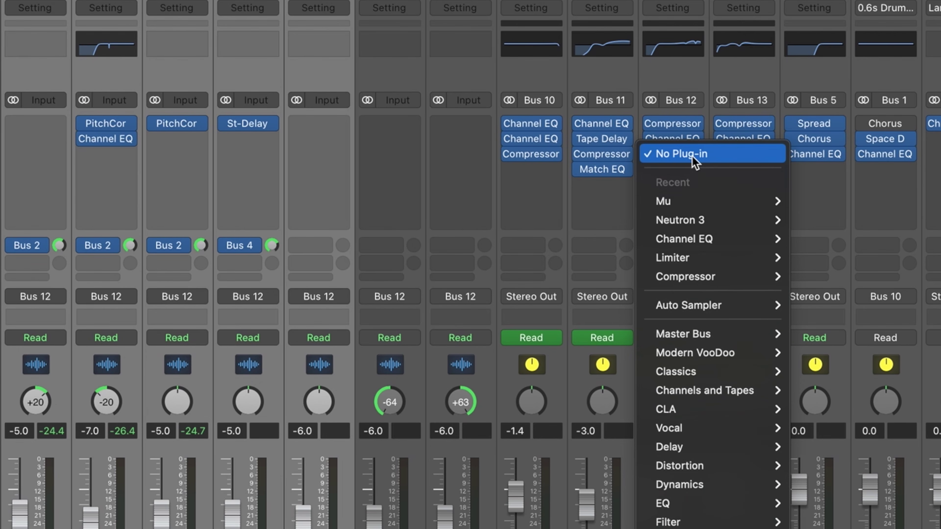
mouse_move(689, 213)
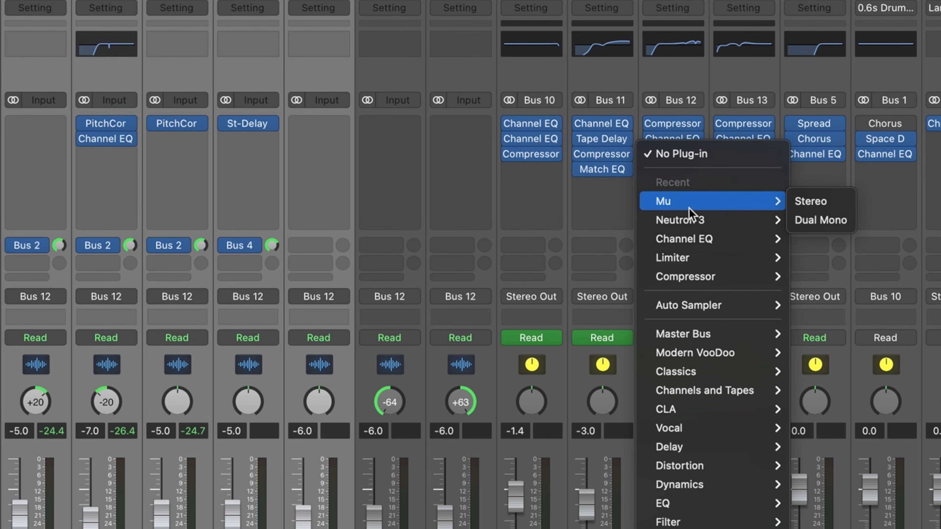
click(840, 203)
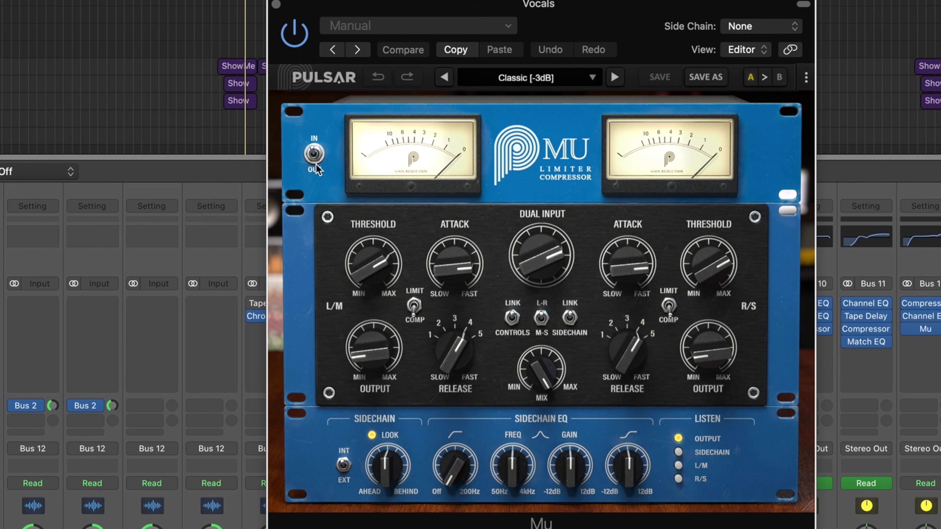
- Toggle the Mu compressor's In/Out switch back and forth, returning it to its starting position
click(395, 227)
click(315, 161)
click(314, 160)
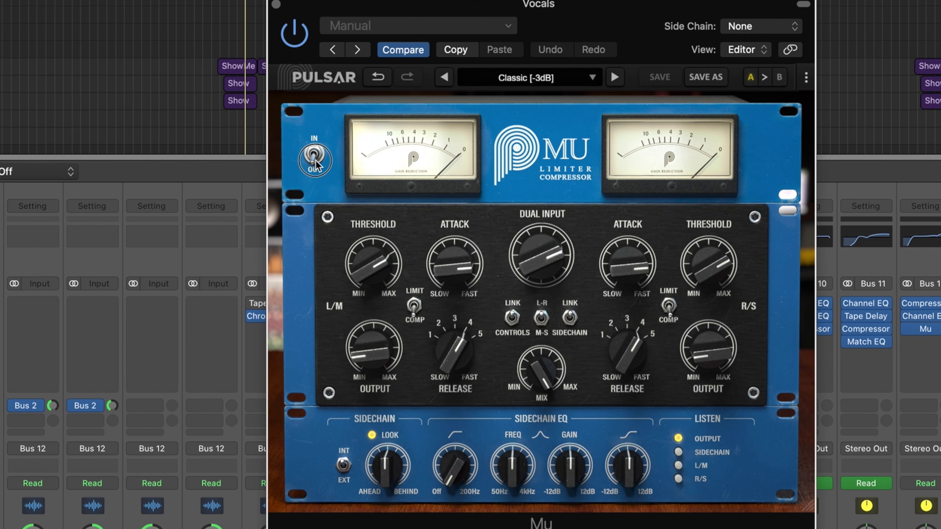
click(315, 160)
click(315, 161)
click(315, 160)
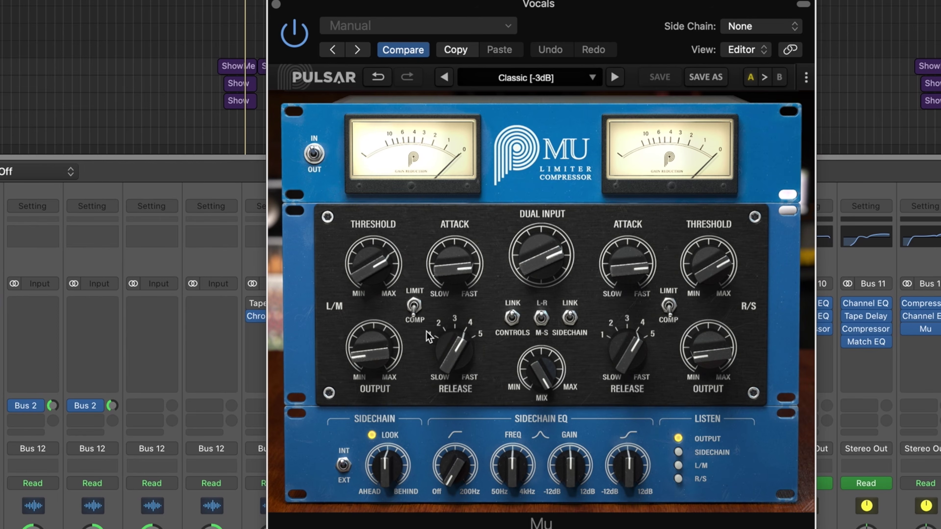
- Try the L/M channel's Limit/Comp switch and return it to its starting position
click(443, 300)
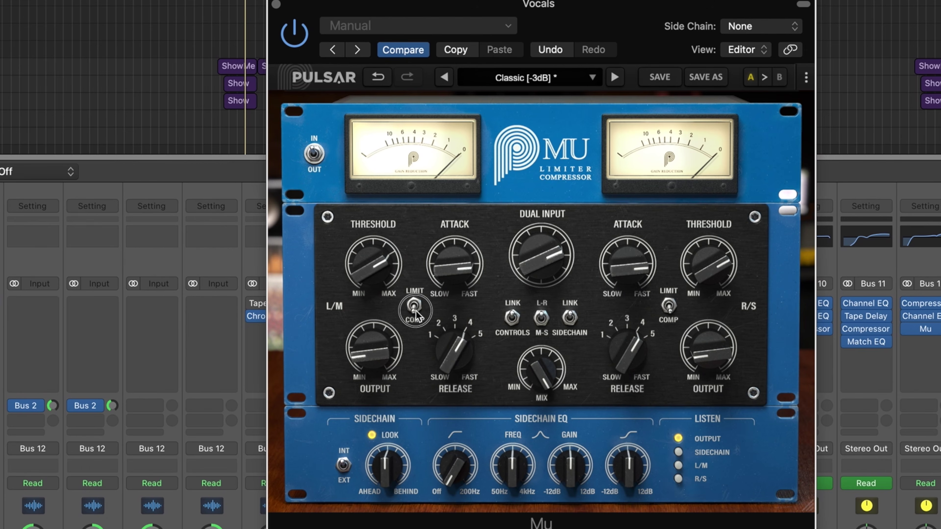
click(414, 307)
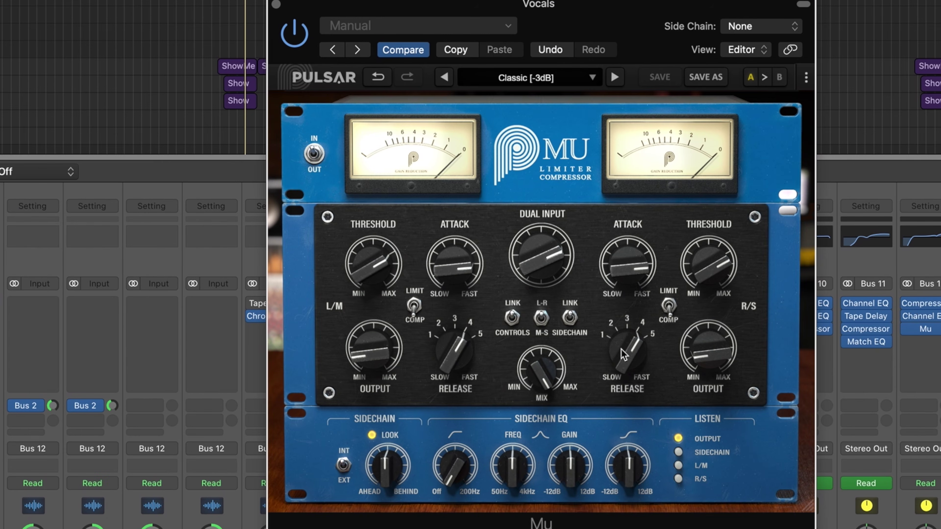
mouse_move(504, 275)
click(540, 254)
mouse_move(375, 351)
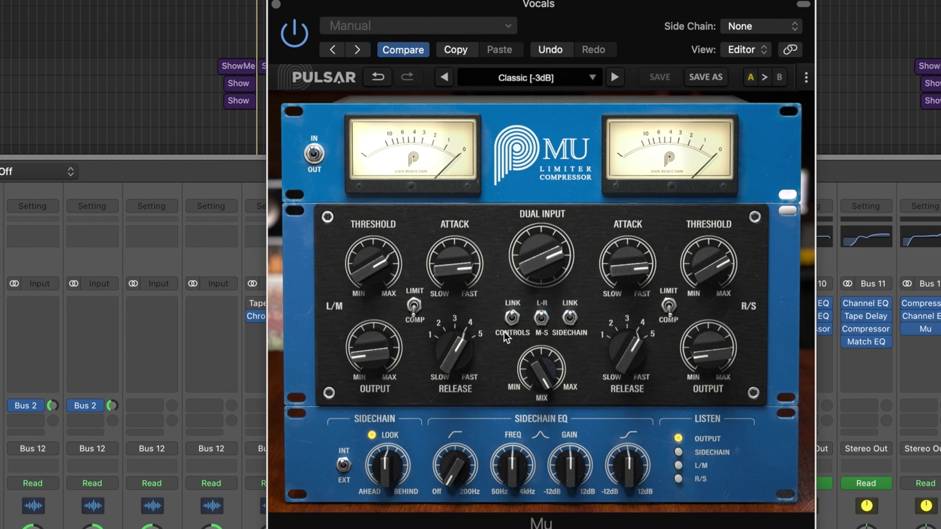
- Unlink the two channels' controls and lower the L/M threshold on its own to about 6.3
click(490, 306)
click(513, 321)
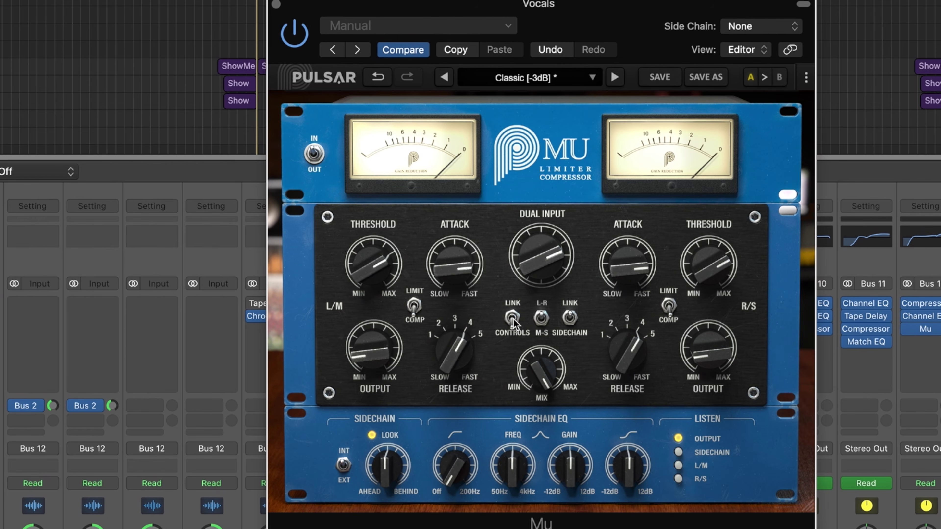
click(385, 269)
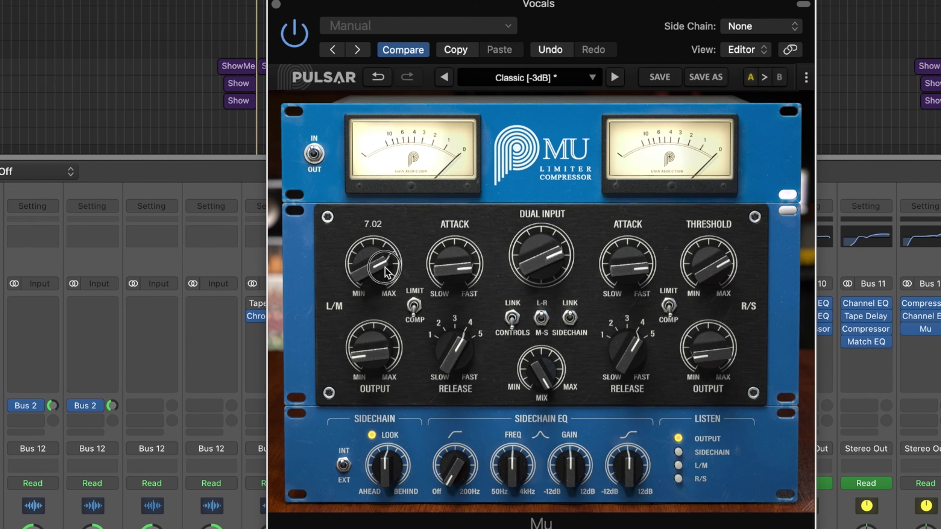
mouse_move(385, 270)
mouse_down()
mouse_move(379, 300)
mouse_move(387, 286)
mouse_up()
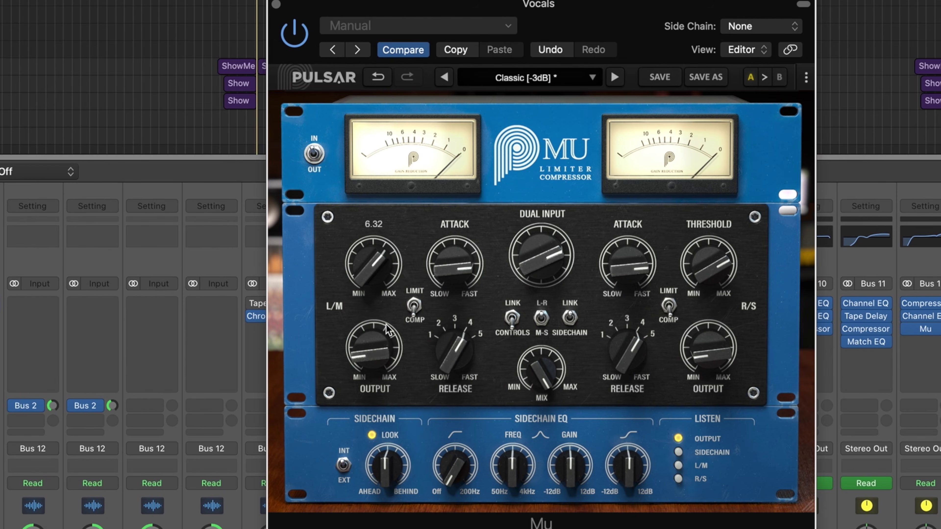
click(385, 274)
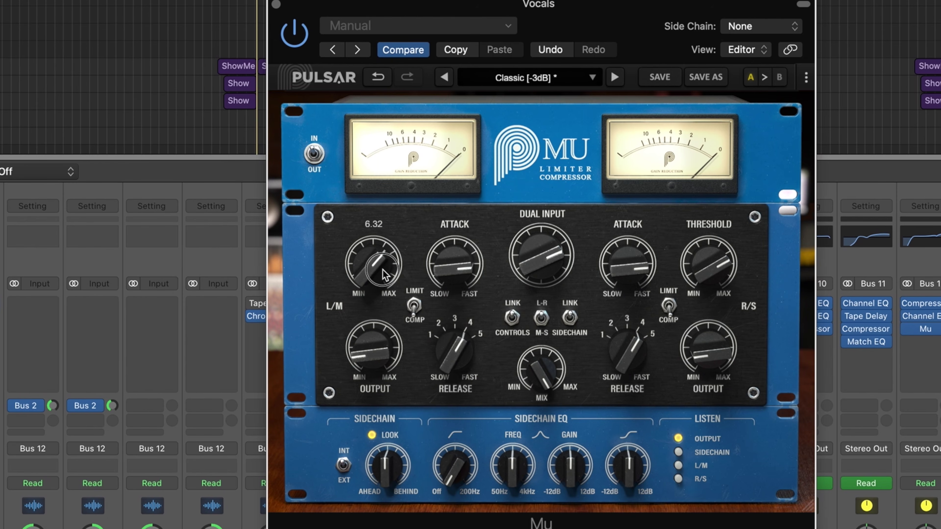
mouse_move(385, 274)
mouse_down()
mouse_move(385, 294)
mouse_move(389, 272)
mouse_move(399, 283)
mouse_up()
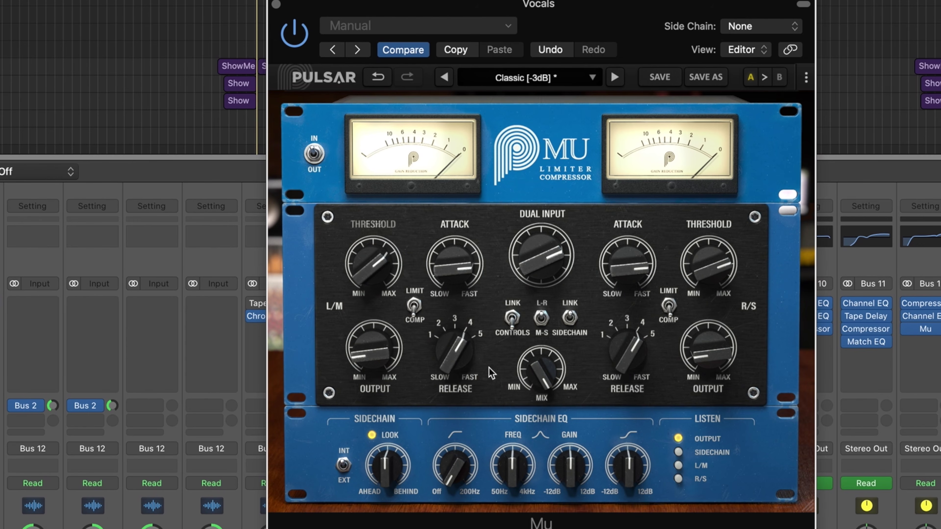
- Set the R/S threshold to 6 and the L/M threshold to 6.1
mouse_move(699, 222)
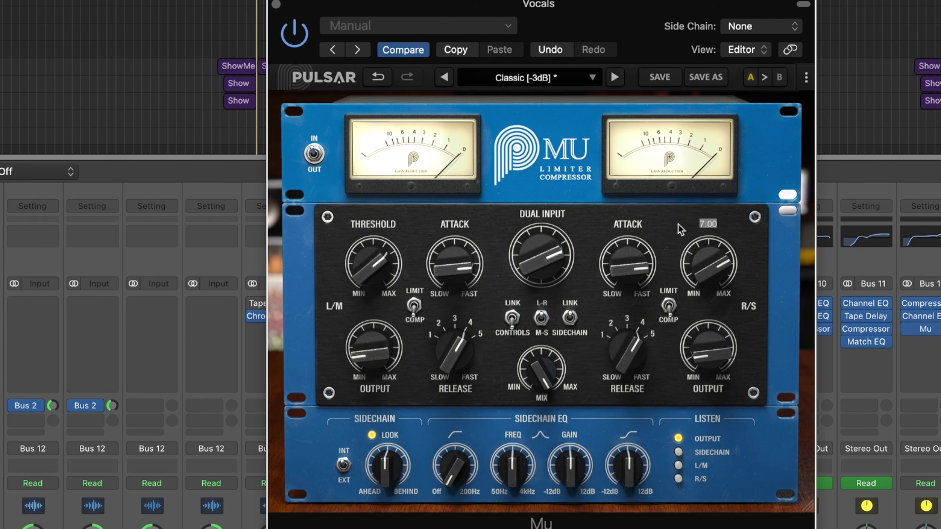
text(6)
key(Return)
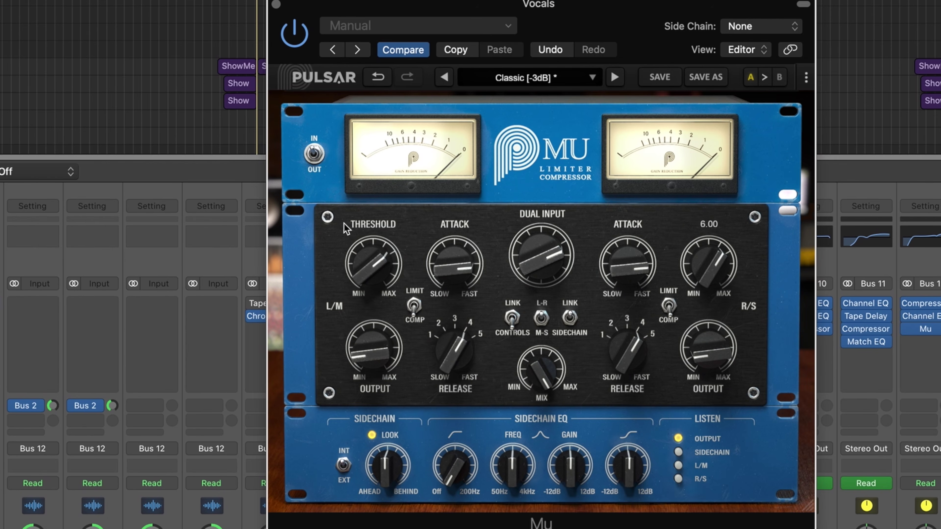
drag(378, 268, 383, 264)
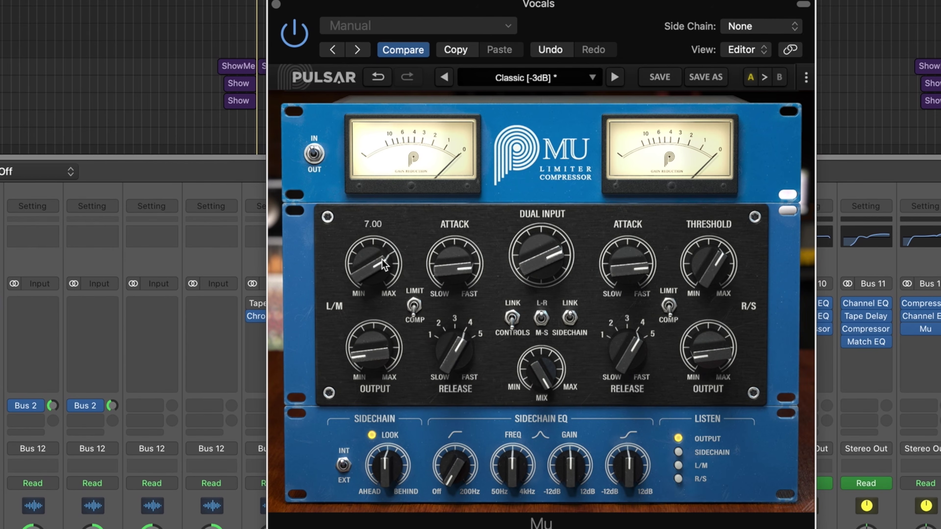
double_click(374, 224)
text(6.1)
key(Return)
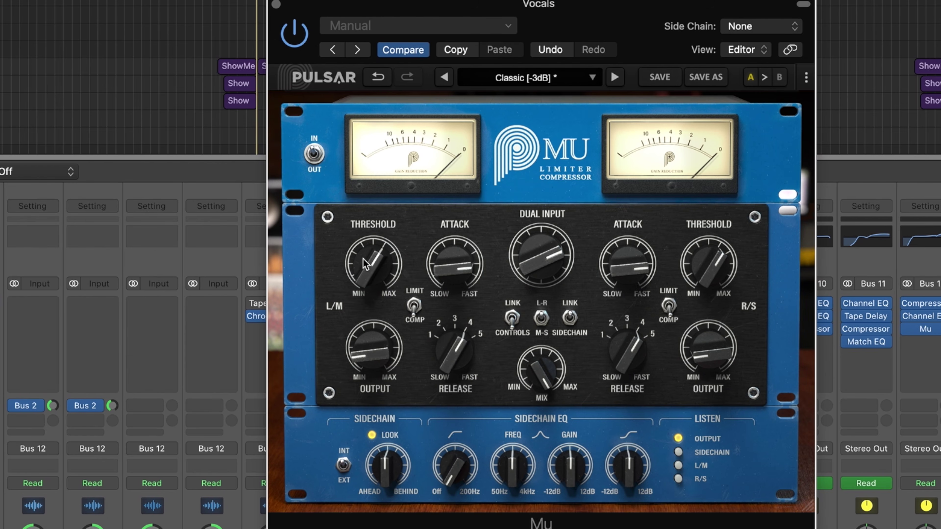
- Adjust both thresholds together, and try the L-R/M-S switch before returning it to its starting position
scroll(393, 272, up, 3)
mouse_move(397, 273)
mouse_down()
mouse_move(378, 281)
mouse_move(387, 260)
mouse_up()
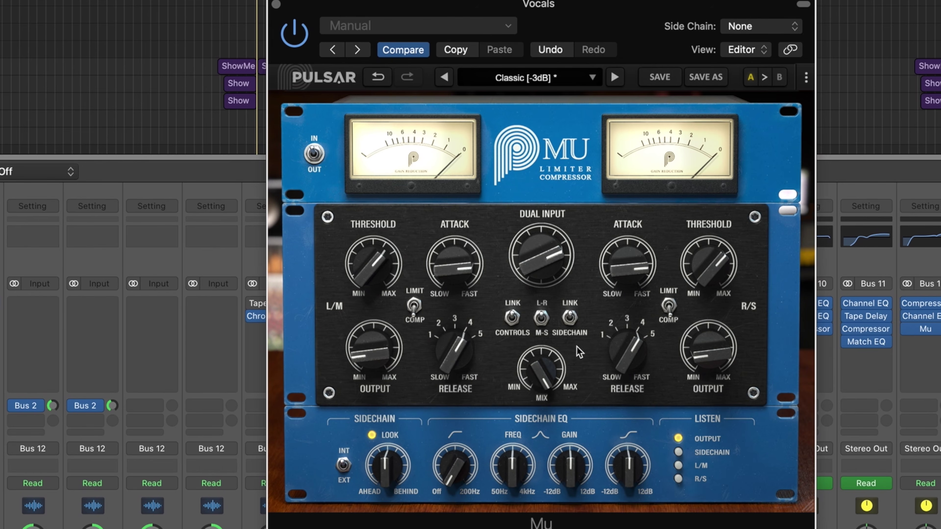
click(541, 318)
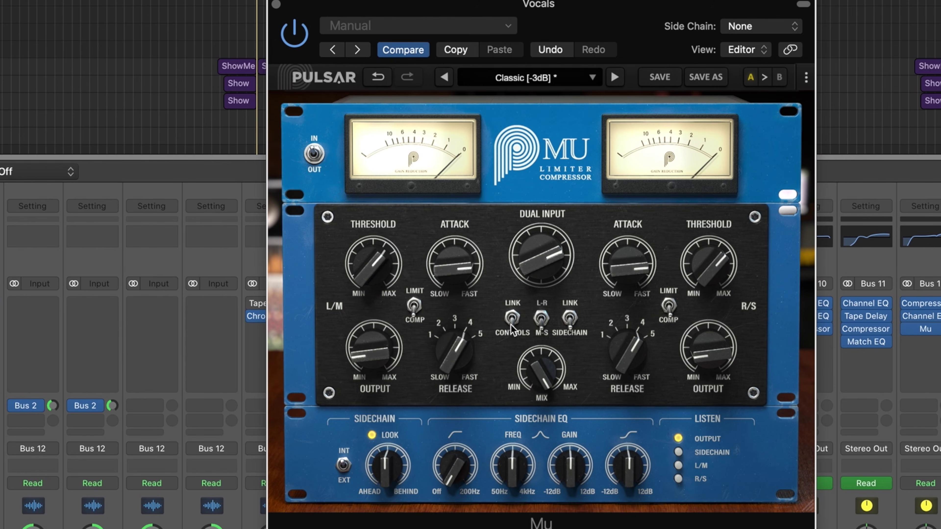
click(543, 319)
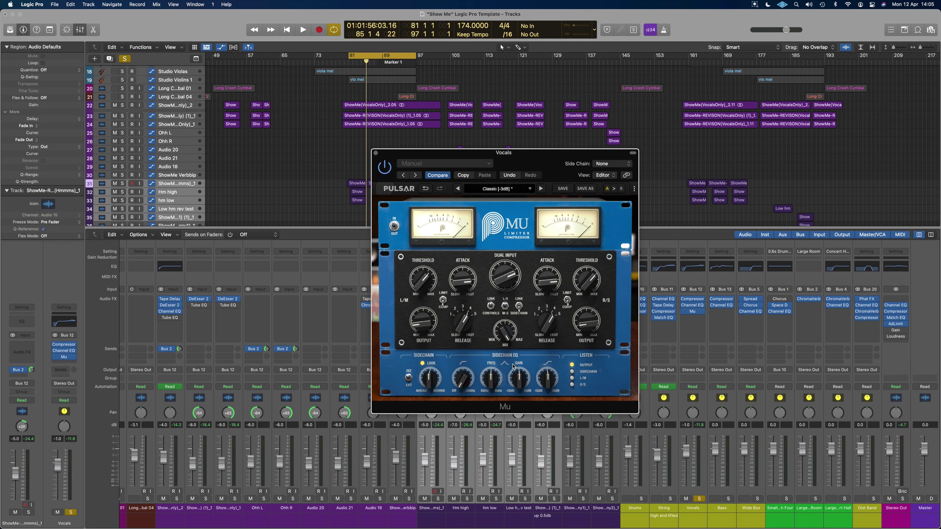
- Raise both channels' output to about -3.19 dB and readjust the dual input level while listening to the vocals
key(space)
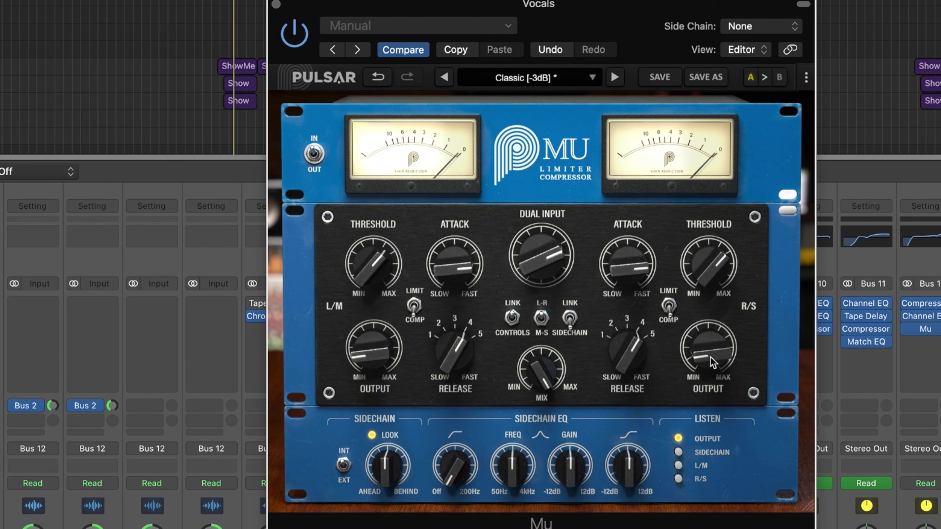
drag(713, 362, 711, 297)
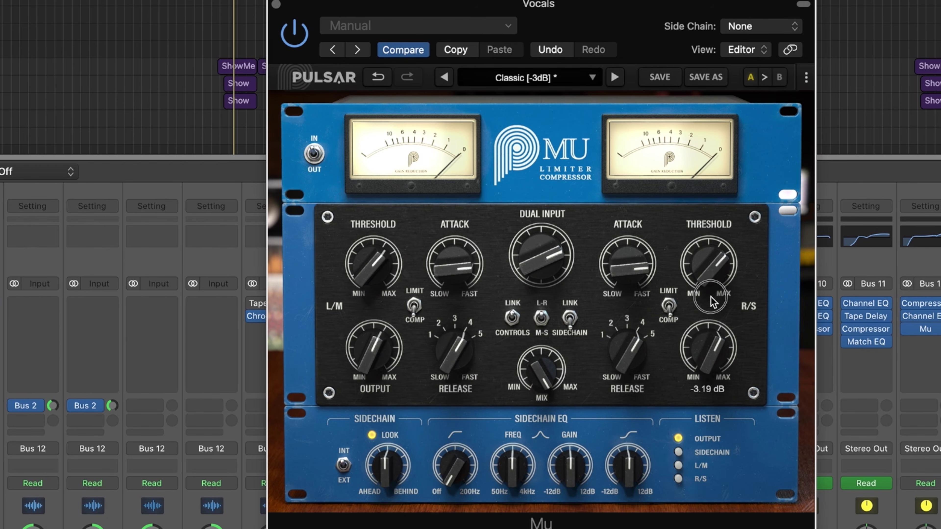
drag(557, 249, 547, 216)
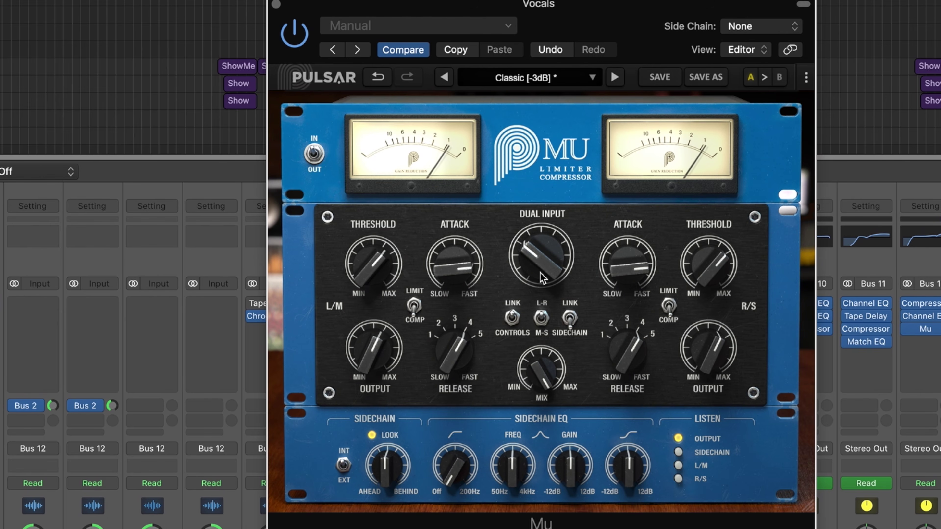
drag(539, 274, 539, 273)
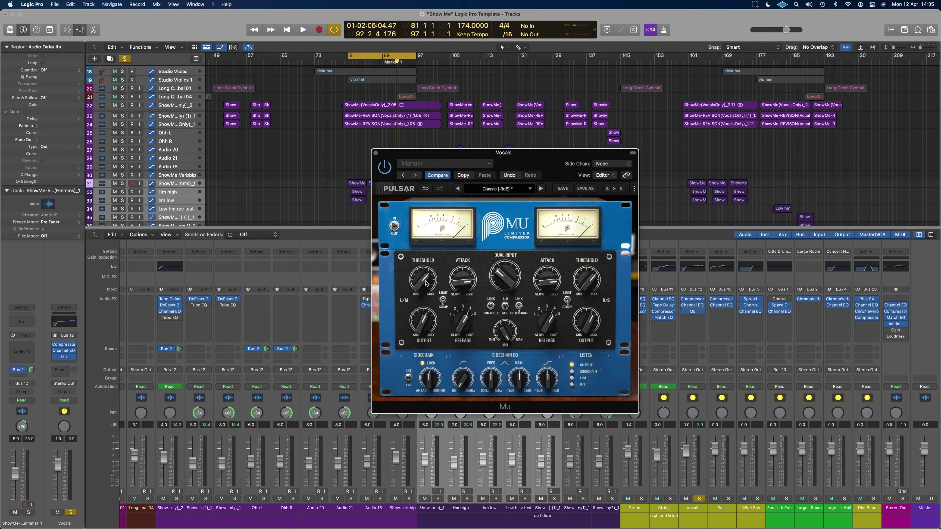
- Set both linked thresholds to just below mid-range, trying a different threshold setting during playback first
drag(383, 287, 378, 459)
key(space)
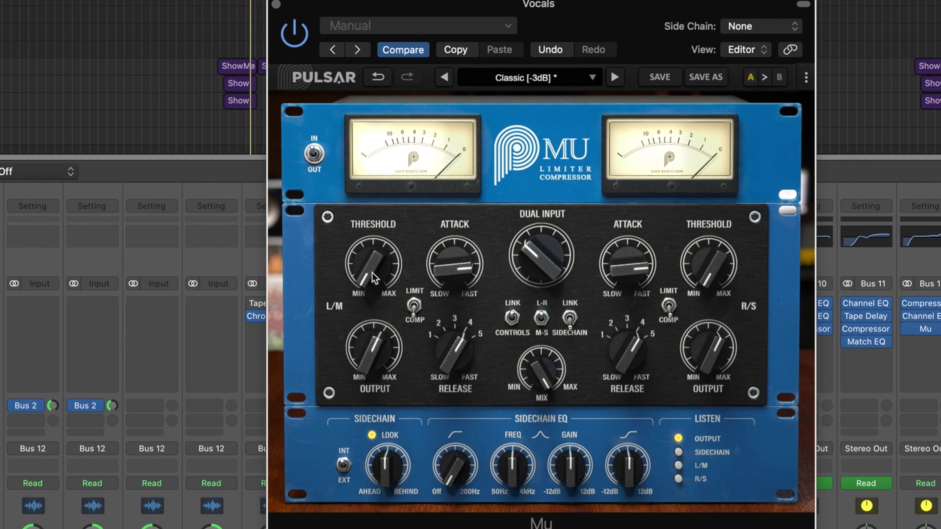
drag(425, 285, 422, 260)
drag(371, 219, 371, 215)
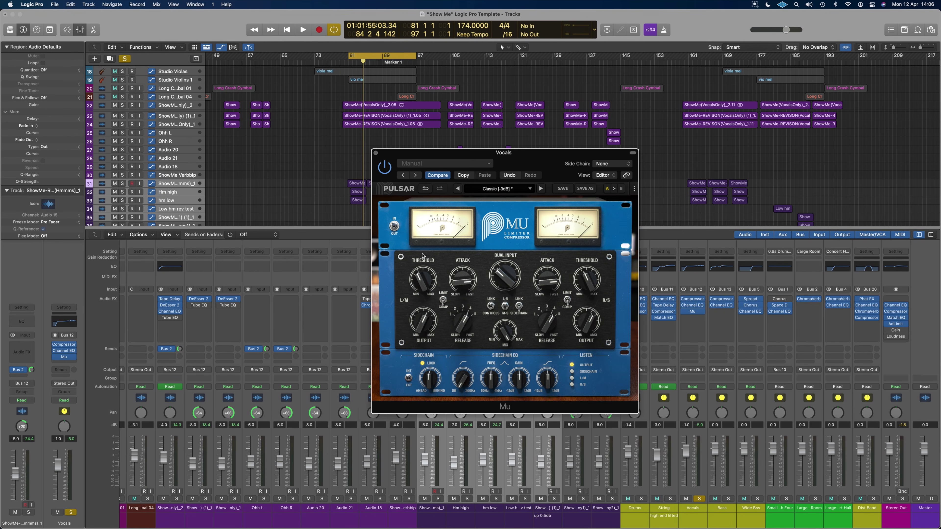
- Audition the compressed vocals and slow both channels' attack to just below mid-range
key(space)
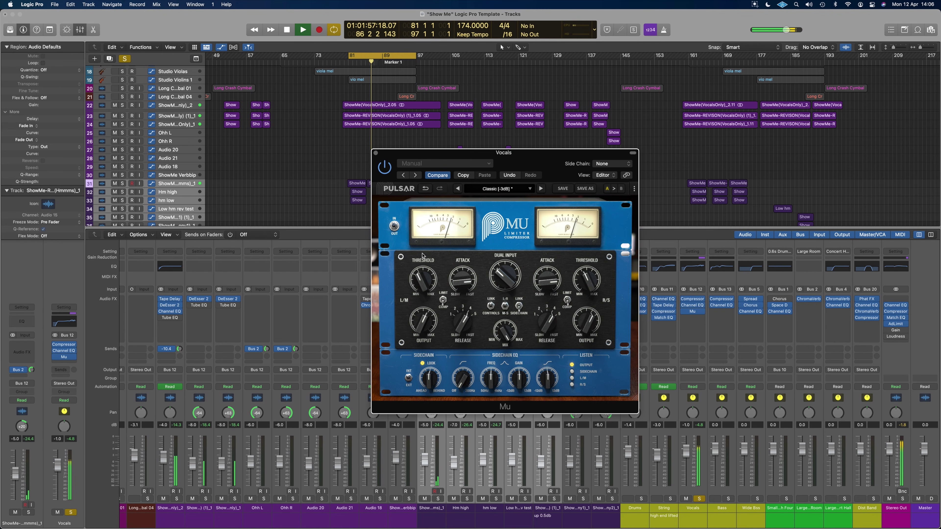
key(space)
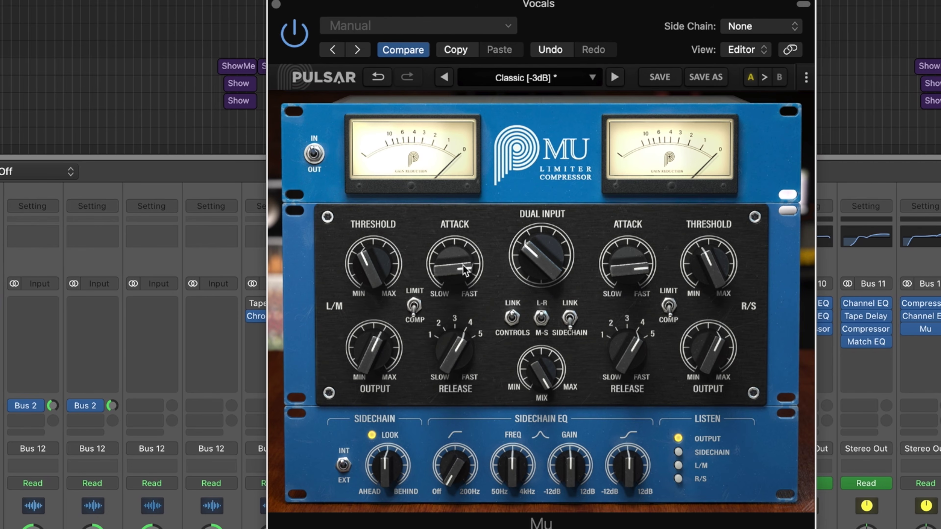
drag(467, 279, 482, 319)
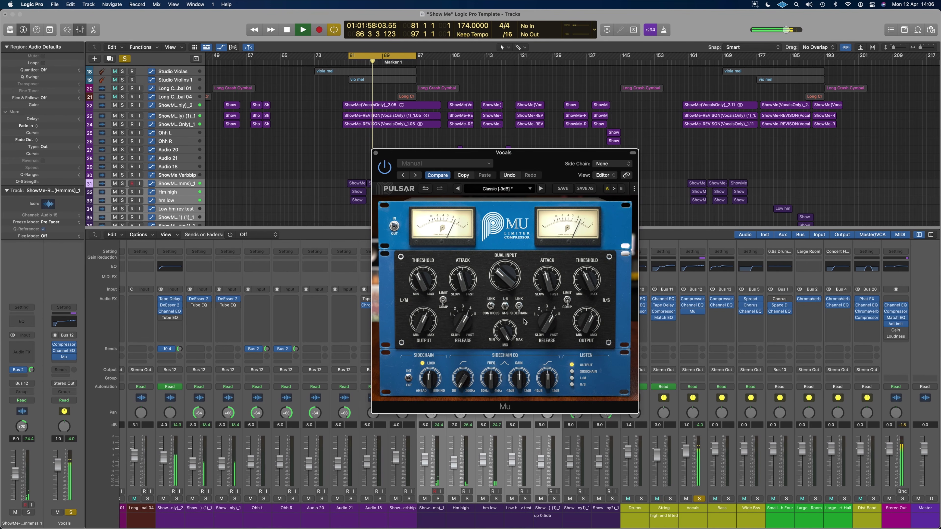
- Try the compressor's mix control, returning it to maximum, and check the vocals in the full mix before soloing the Vocals bus again
key(space)
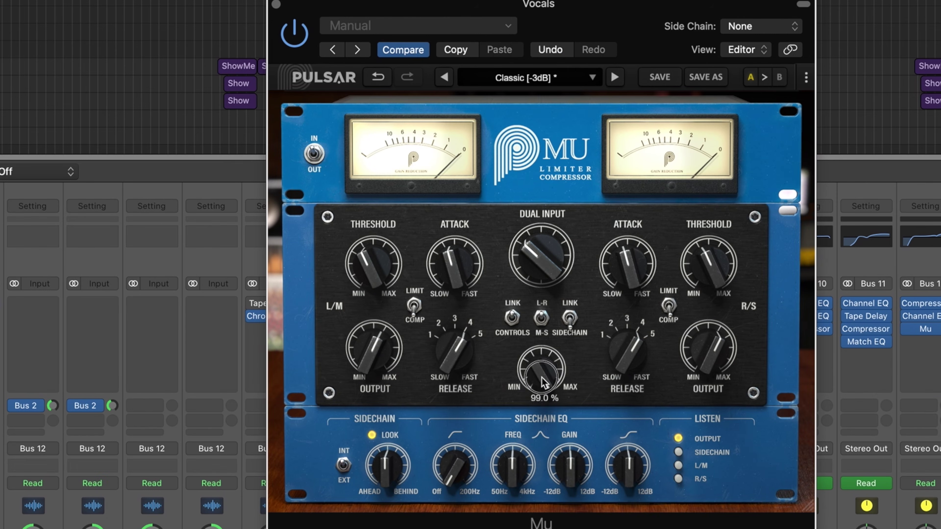
drag(505, 335, 506, 322)
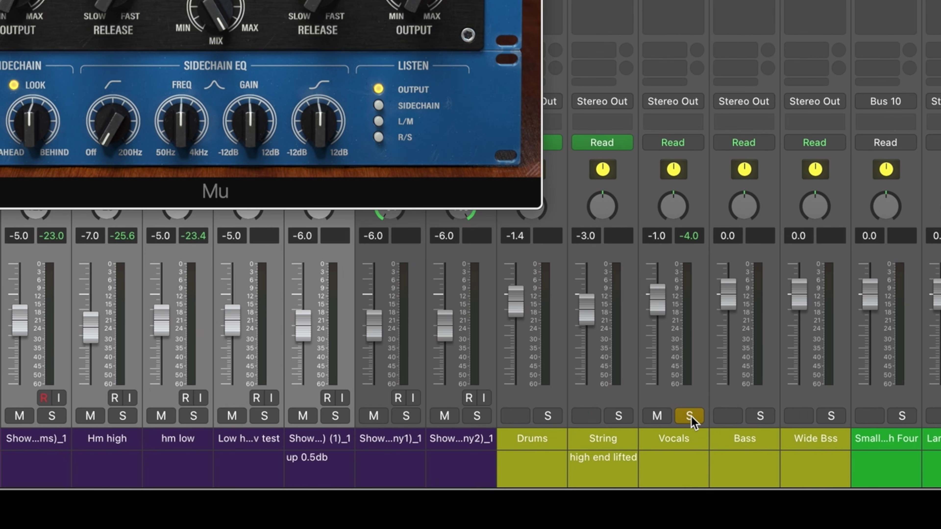
click(699, 498)
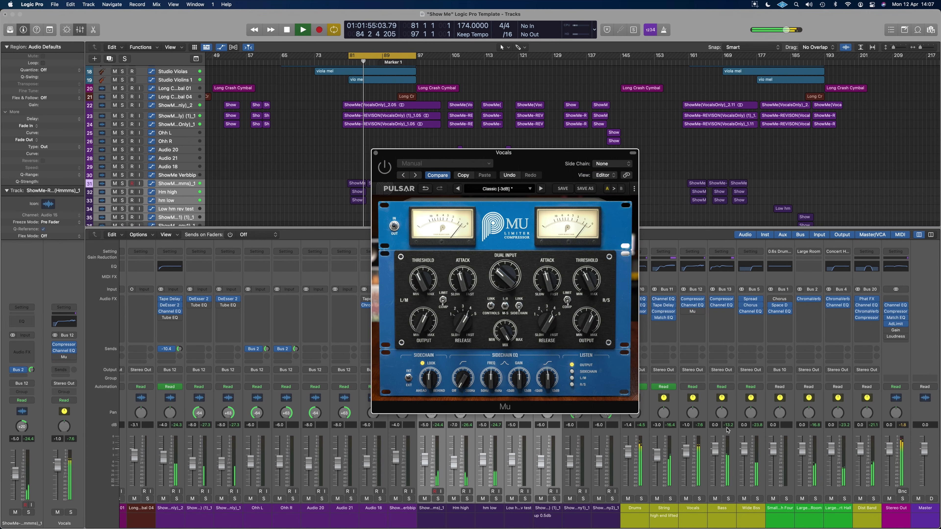
click(699, 499)
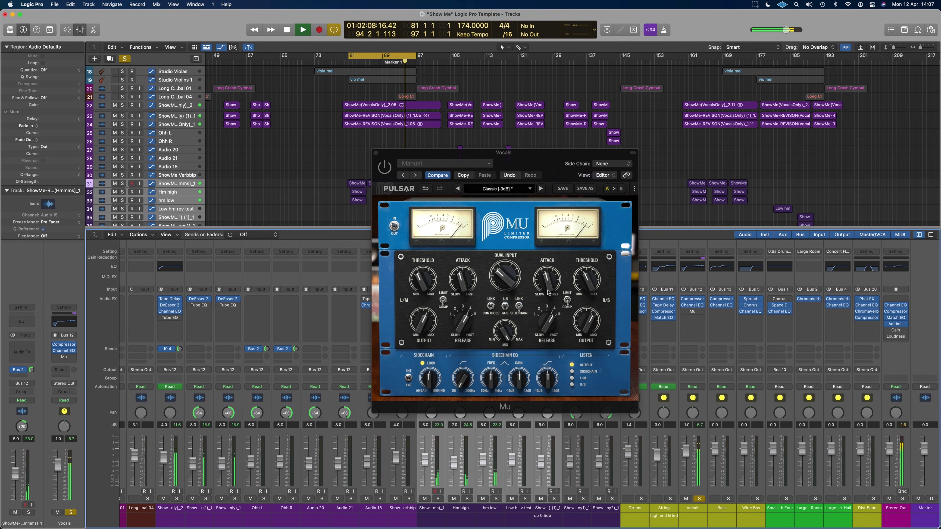
key(space)
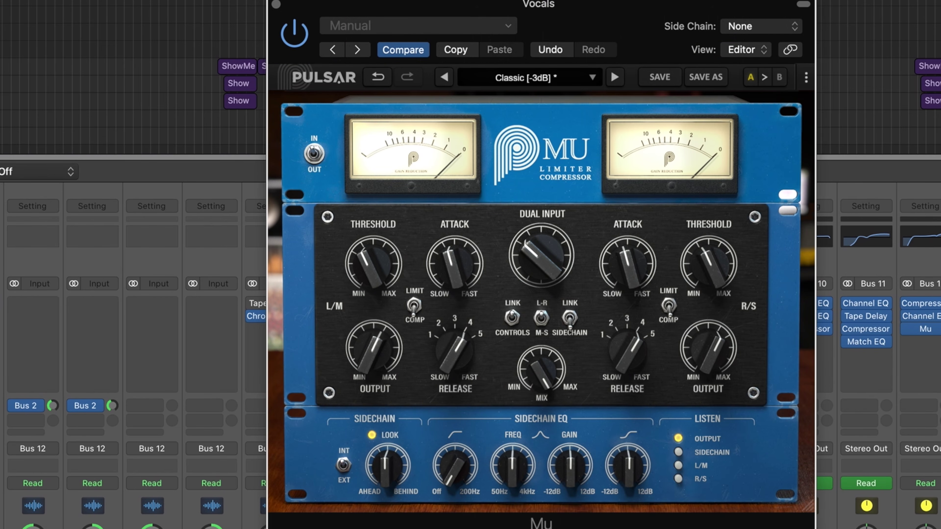
- Lower both channels' output during playback for a level comparison and raise it back to just above mid-range
key(space)
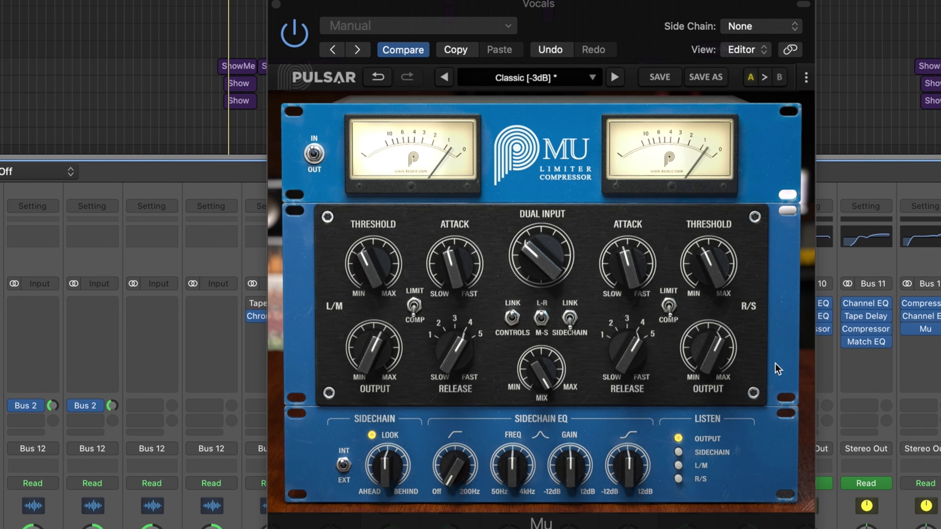
mouse_move(716, 351)
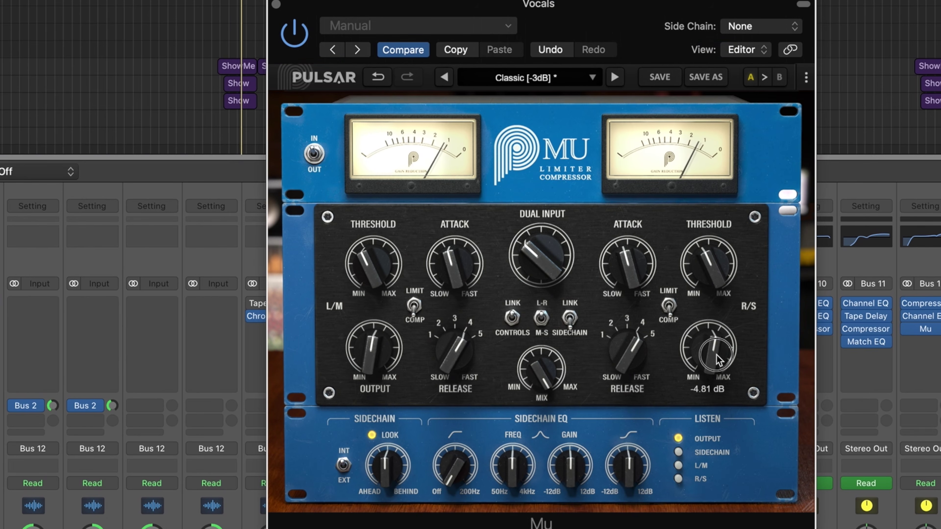
drag(716, 354, 716, 365)
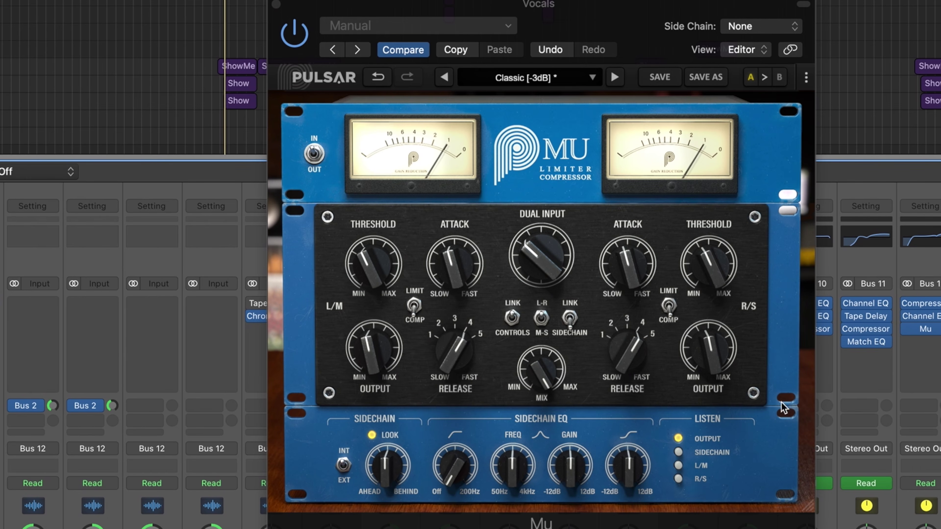
mouse_move(713, 361)
mouse_down()
mouse_move(713, 370)
mouse_move(722, 368)
mouse_move(716, 355)
mouse_up()
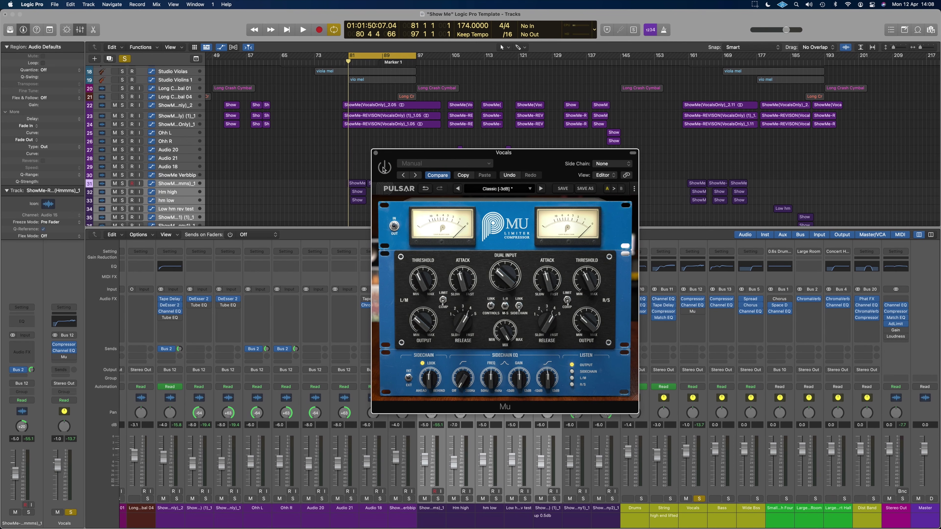
- Unsolo the Vocals bus and play the full mix over bars 81–89 and again from about bar 65 with cycling off
click(398, 62)
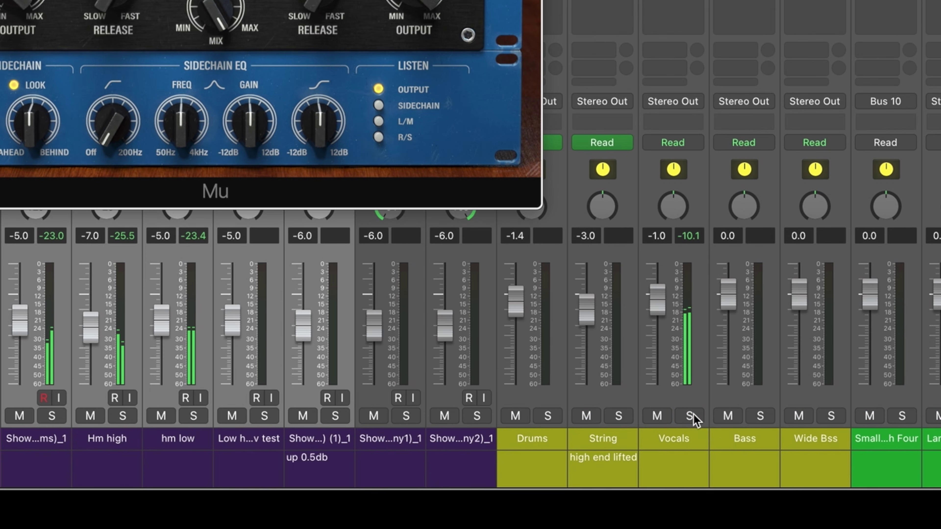
click(700, 499)
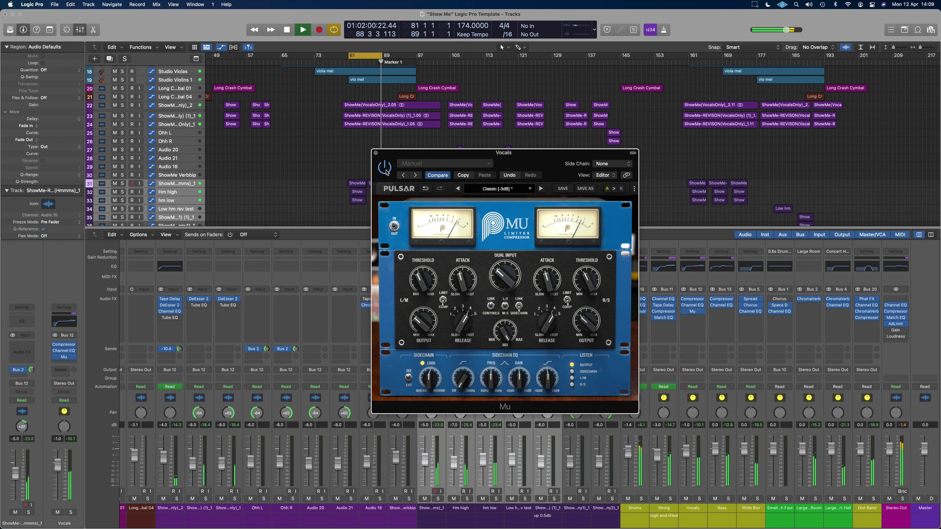
key(space)
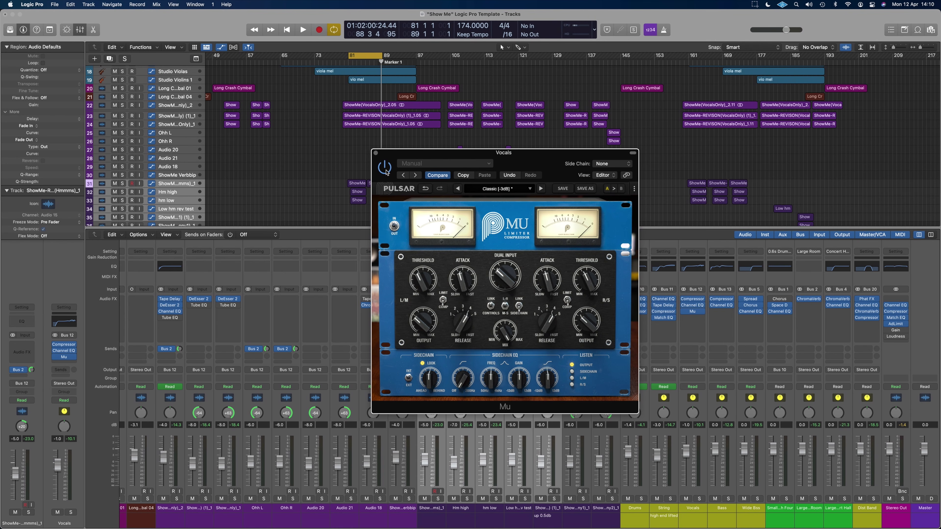
double_click(284, 58)
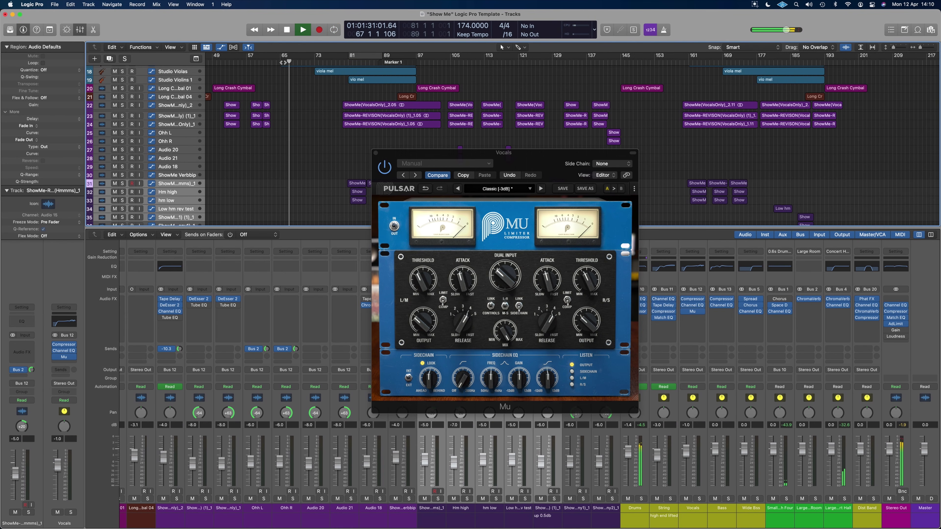